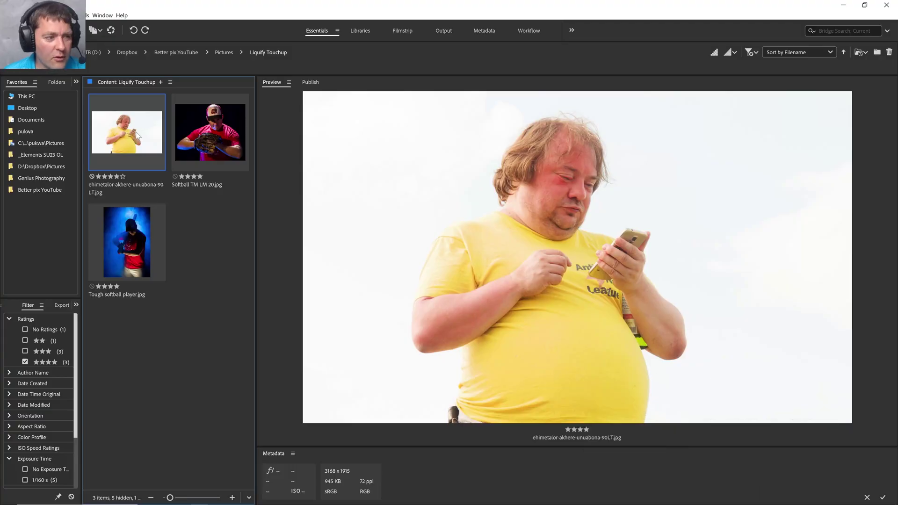
- Open the yellow-shirt photo from Adobe Bridge in Photoshop
double_click(136, 133)
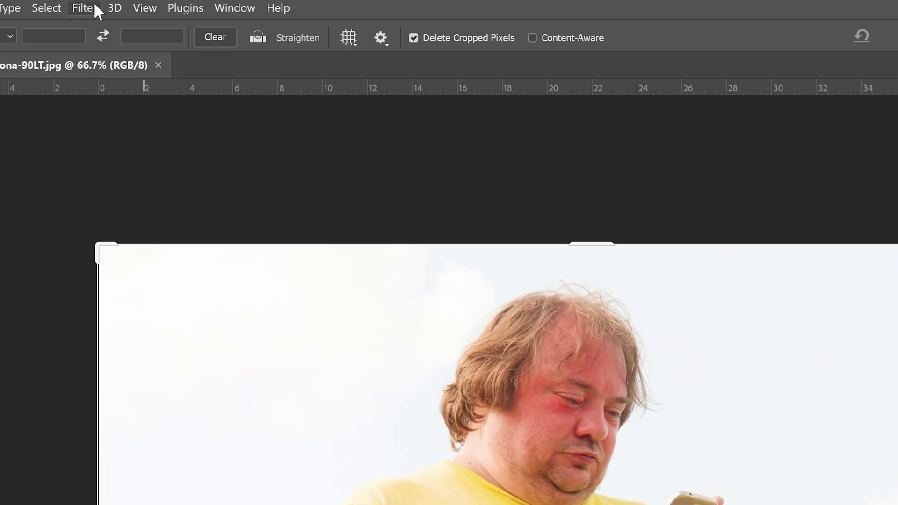
- Open the photo in Filter > Liquify and pick the Freeze Mask Tool
left_click(134, 4)
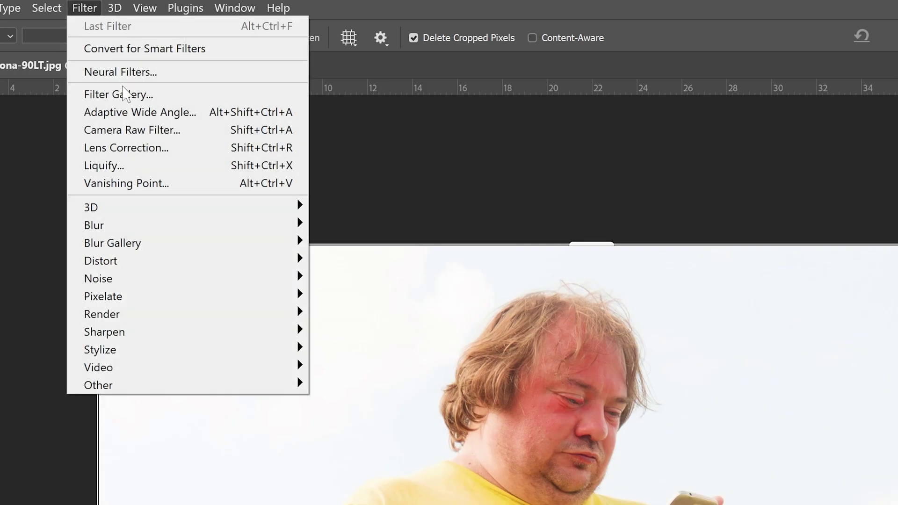
left_click(161, 171)
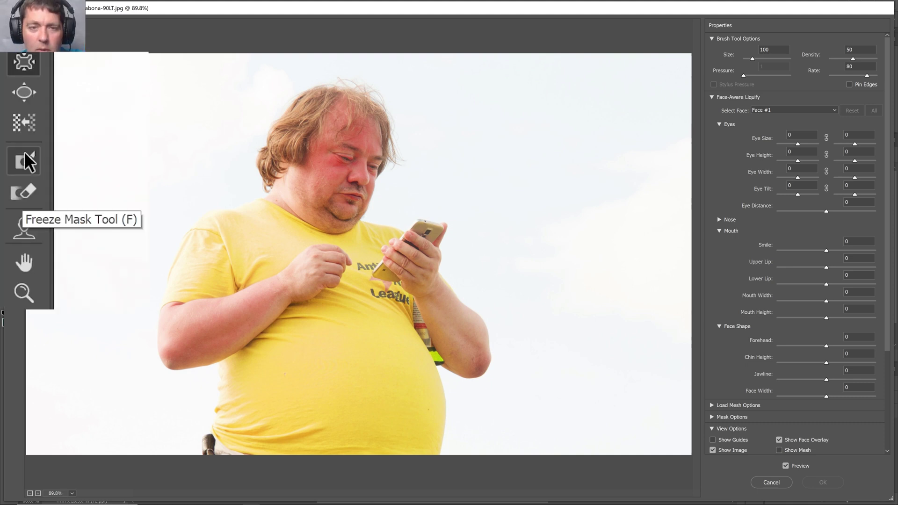
left_click(24, 159)
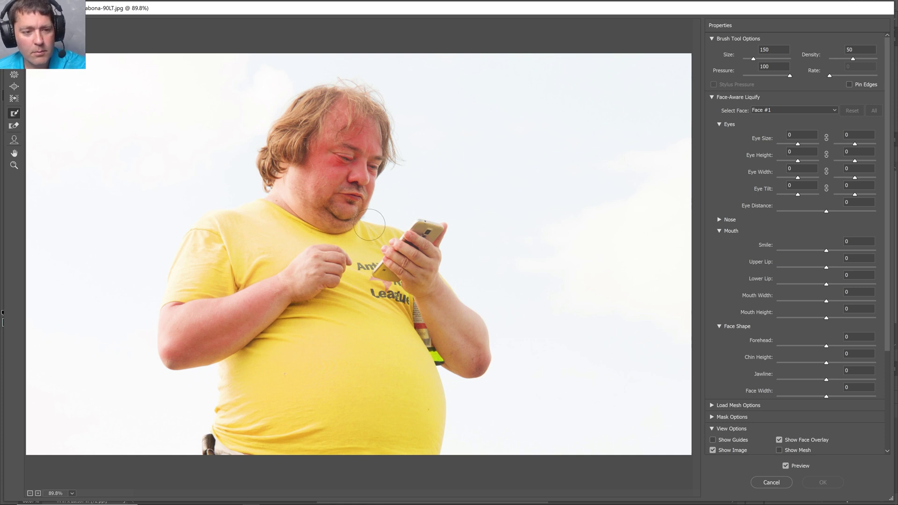
- Set the freeze brush to size 200 and mask the phone arm, both hands and forearms
key("bracketleft")
key("bracketleft")
key("bracketleft")
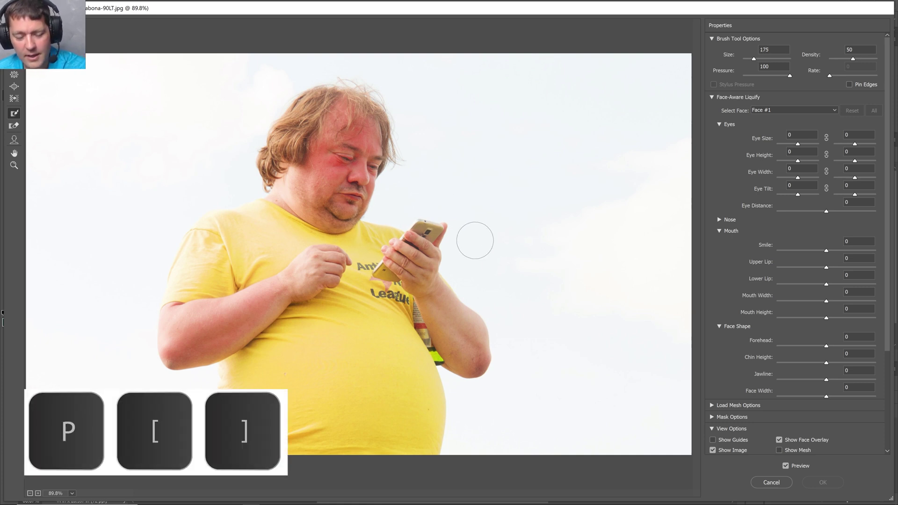
key("bracketleft")
key("bracketleft")
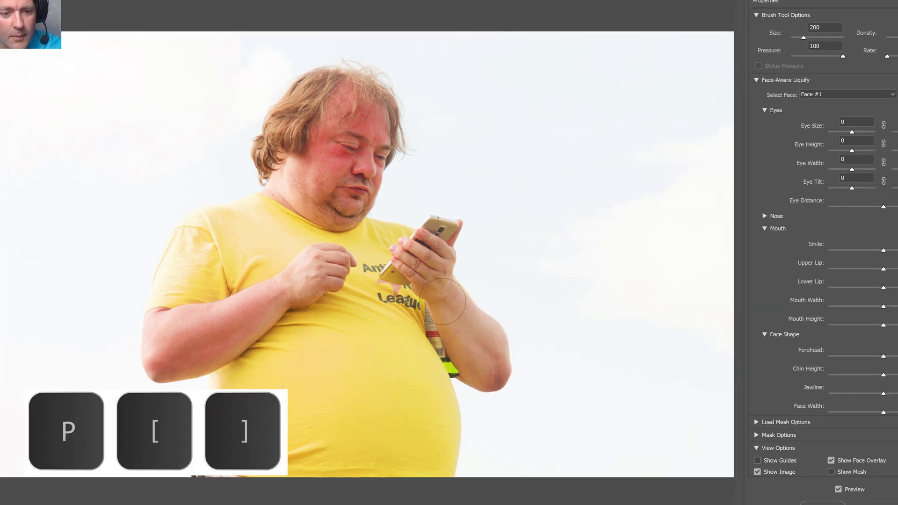
mouse_move(428, 294)
left_mouse_down()
mouse_move(466, 333)
mouse_move(500, 394)
mouse_move(490, 382)
left_mouse_up()
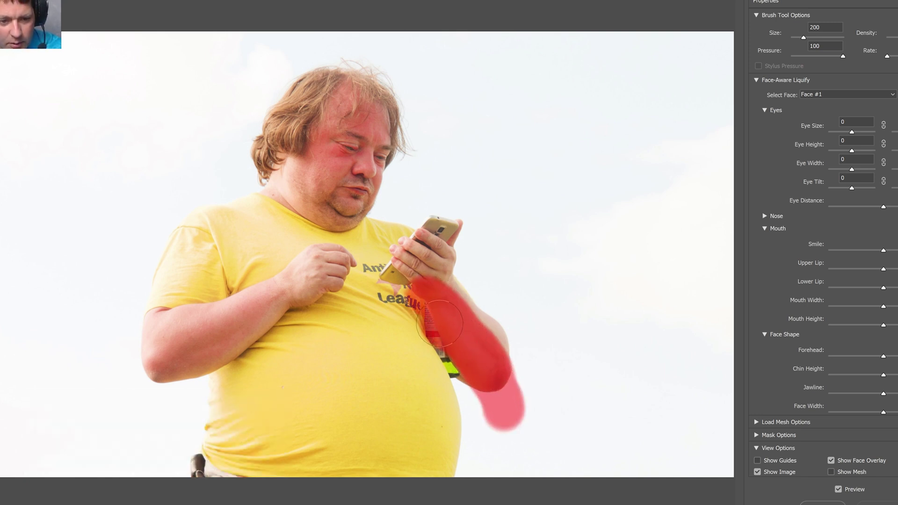
mouse_move(488, 389)
left_mouse_down()
mouse_move(499, 330)
mouse_move(510, 342)
mouse_move(439, 259)
mouse_move(338, 270)
mouse_move(316, 292)
mouse_move(377, 232)
mouse_move(466, 209)
mouse_move(245, 287)
mouse_move(263, 277)
left_mouse_up()
mouse_move(317, 260)
left_mouse_down()
mouse_move(141, 389)
mouse_move(280, 291)
mouse_move(214, 329)
mouse_move(162, 404)
mouse_move(189, 349)
mouse_move(147, 353)
mouse_move(103, 382)
mouse_move(170, 344)
mouse_move(216, 271)
mouse_move(170, 232)
mouse_move(165, 278)
mouse_move(193, 261)
mouse_move(211, 279)
mouse_move(292, 224)
mouse_move(272, 203)
left_mouse_up()
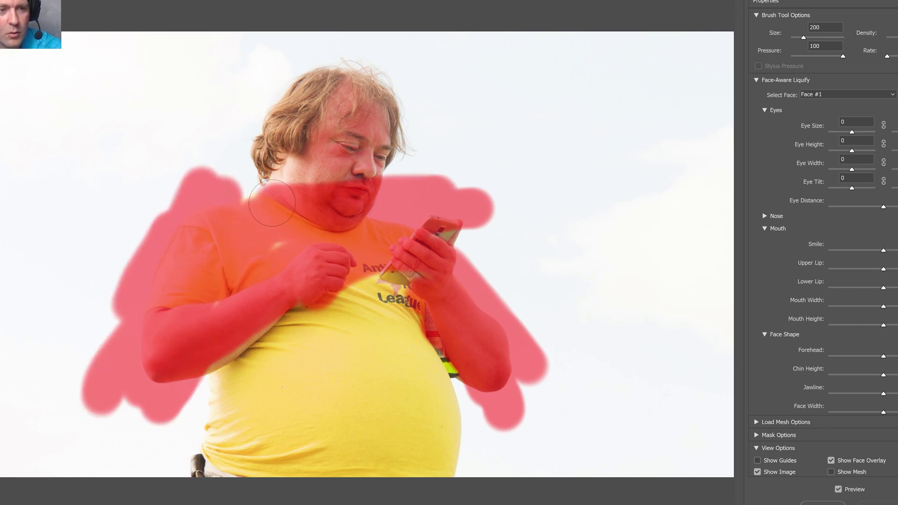
- Extend the freeze mask over the neck, face, head, lower left arm and upper chest
mouse_move(281, 246)
left_mouse_down()
mouse_move(467, 170)
mouse_move(215, 187)
mouse_move(411, 126)
mouse_move(276, 94)
mouse_move(337, 70)
mouse_move(416, 93)
left_mouse_up()
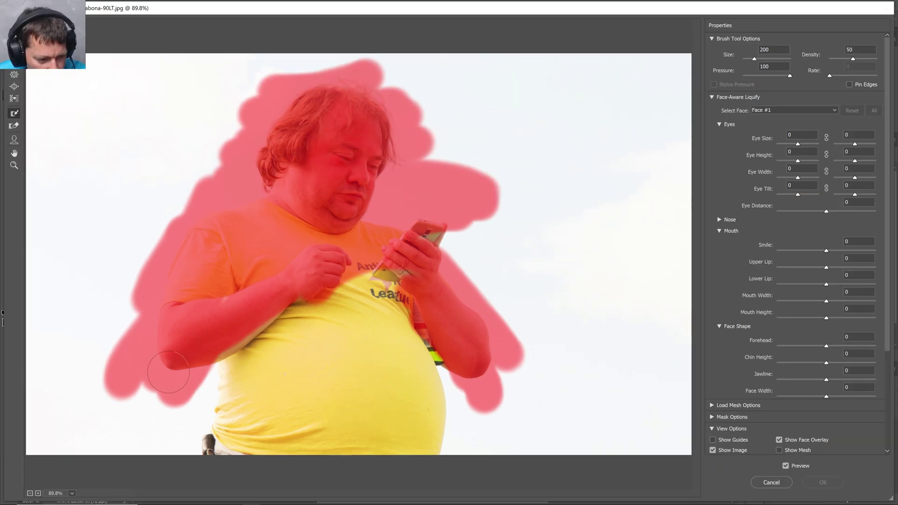
left_click_drag(168, 372, 179, 457)
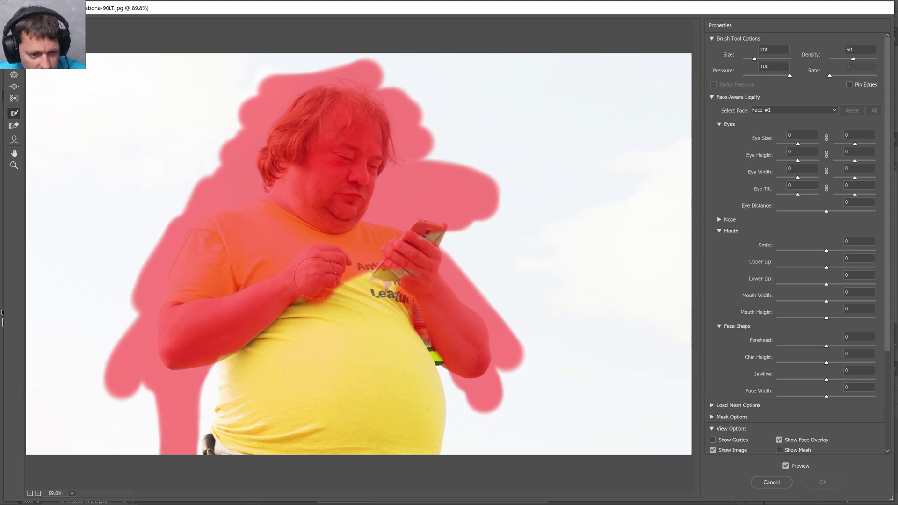
left_click_drag(389, 260, 419, 285)
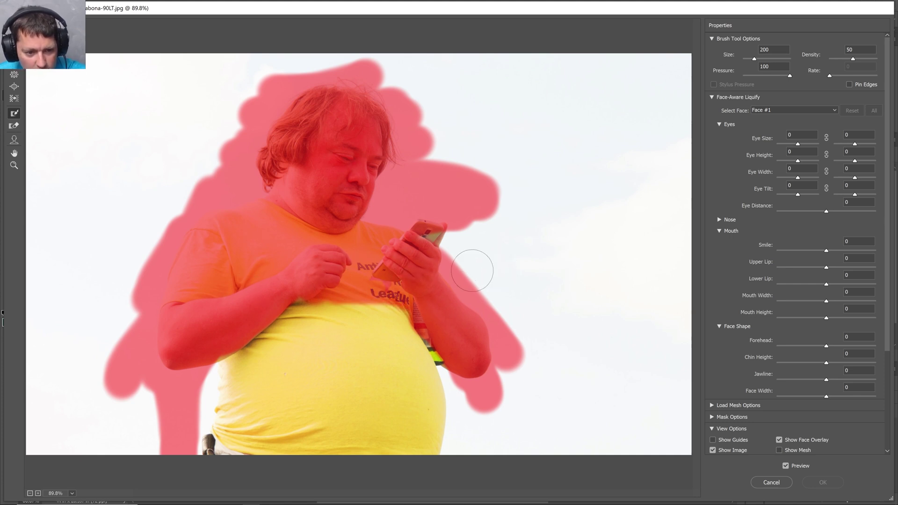
left_click_drag(534, 375, 503, 362)
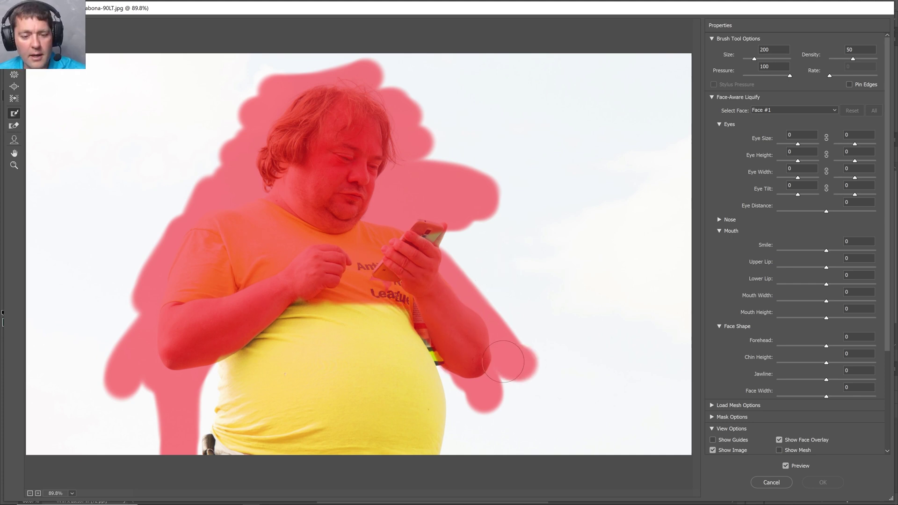
- Switch to the Pucker Tool with a much larger brush and freeze the belly's left side and background
left_click(14, 78)
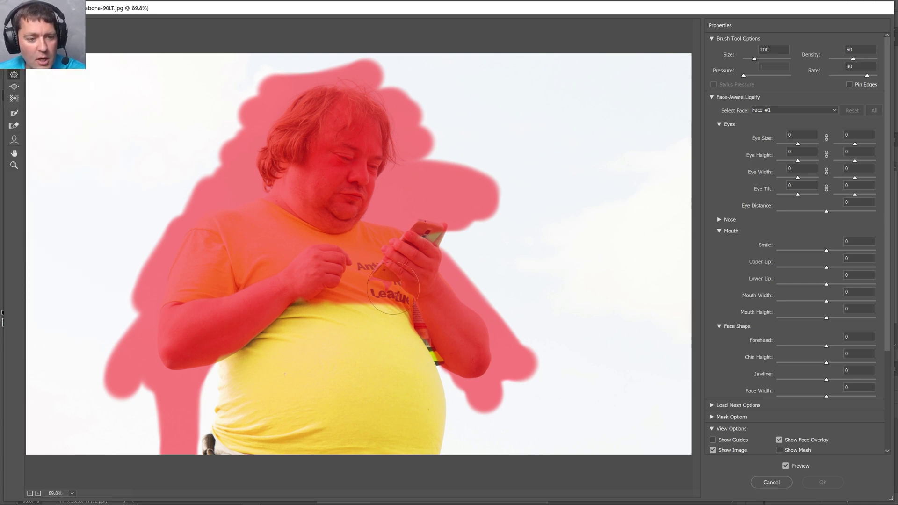
key("bracketright")
key("bracketright")
key("bracketright")
key("bracketright")
key("bracketright")
key("bracketright")
key("bracketright")
key("bracketright")
key("bracketright")
key("bracketright")
key("bracketright")
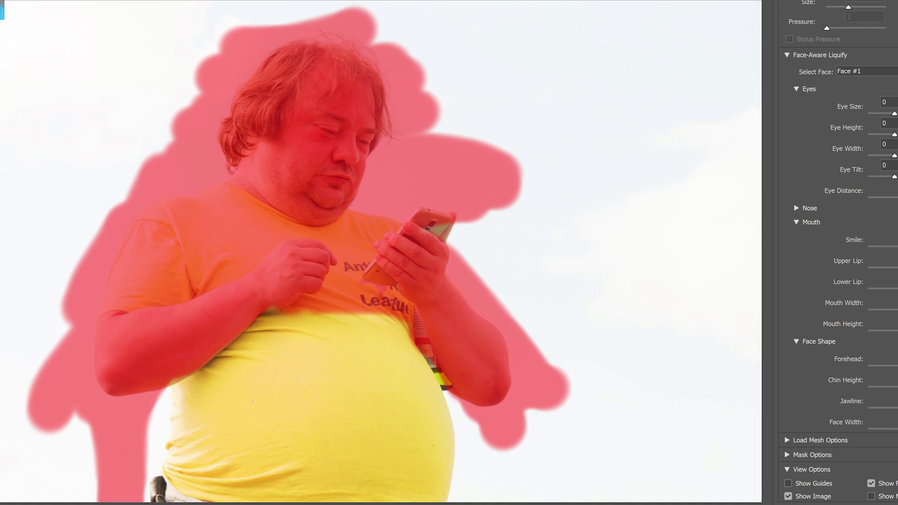
mouse_move(138, 394)
left_mouse_down()
mouse_move(202, 431)
mouse_move(175, 349)
left_mouse_up()
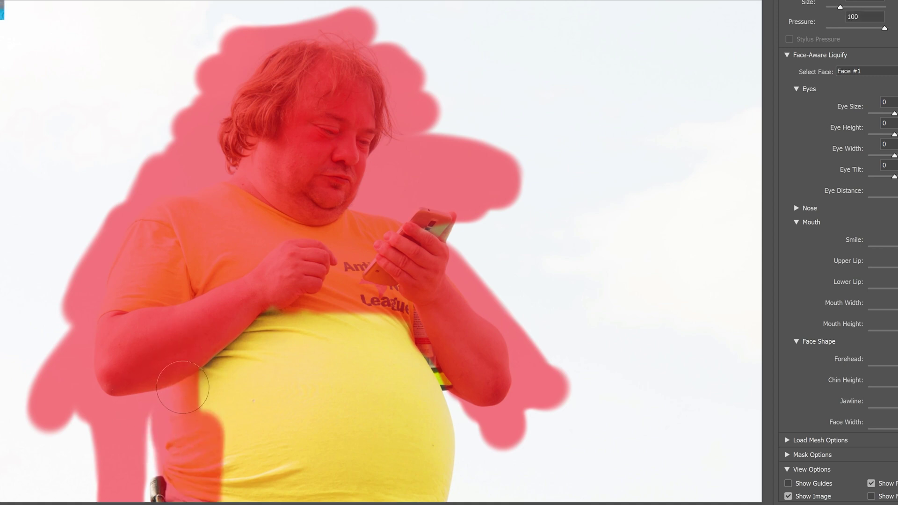
mouse_move(267, 325)
left_mouse_down()
mouse_move(224, 412)
mouse_move(141, 458)
mouse_move(244, 449)
mouse_move(229, 399)
mouse_move(239, 435)
mouse_move(421, 240)
mouse_move(558, 421)
mouse_move(544, 401)
mouse_move(525, 398)
mouse_move(571, 469)
mouse_move(385, 155)
mouse_move(221, 116)
mouse_move(20, 412)
mouse_move(0, 409)
mouse_move(327, 0)
mouse_move(124, 150)
mouse_move(653, 426)
mouse_move(693, 162)
mouse_move(722, 463)
mouse_move(586, 0)
left_mouse_up()
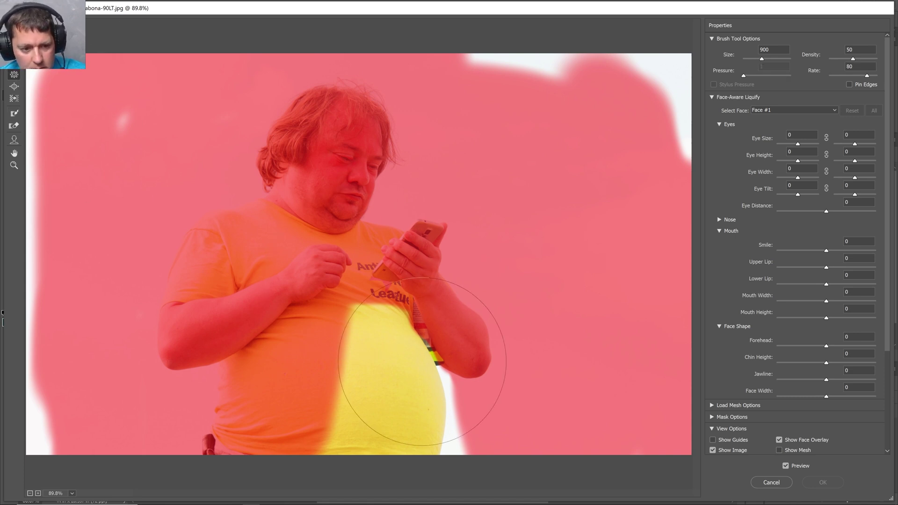
key("bracketright")
key("bracketright")
key("bracketright")
key("bracketright")
key("bracketright")
key("bracketright")
key("bracketright")
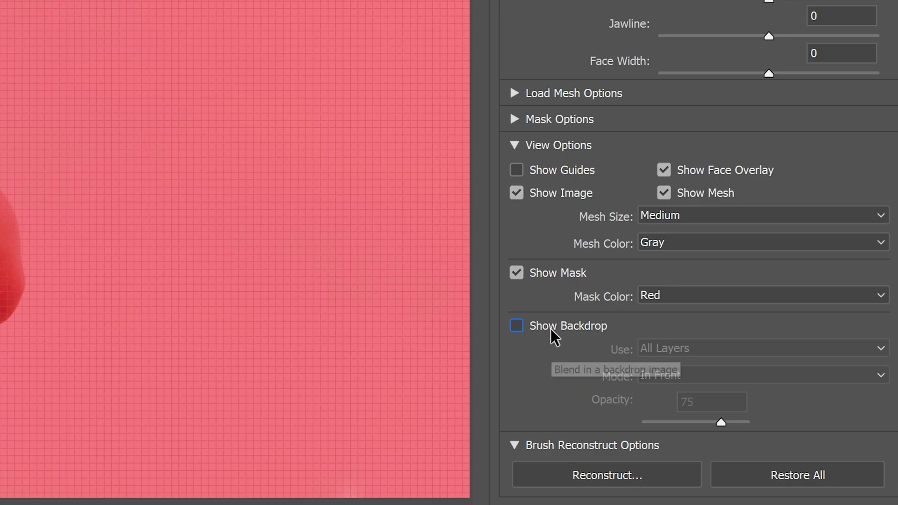
- Toggle the Liquify backdrop image overlay on and off
left_click(517, 325)
left_click(517, 326)
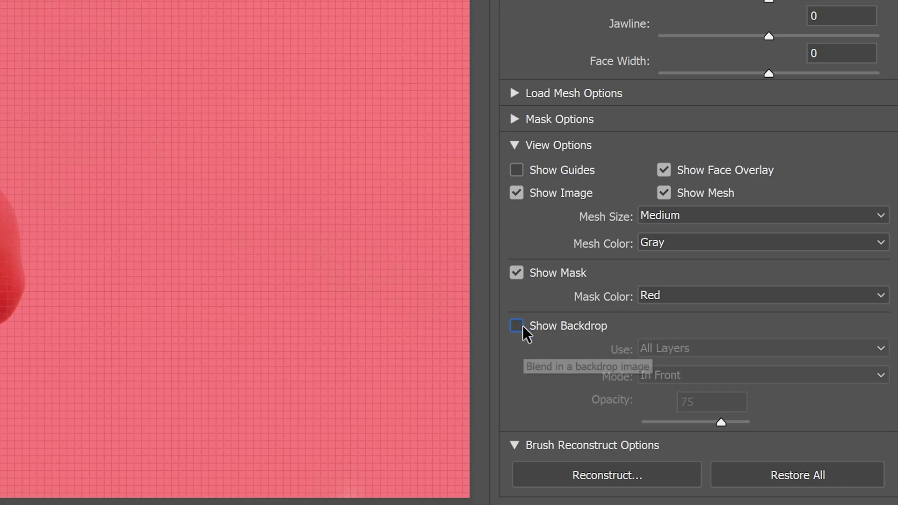
left_click(517, 325)
left_click(523, 326)
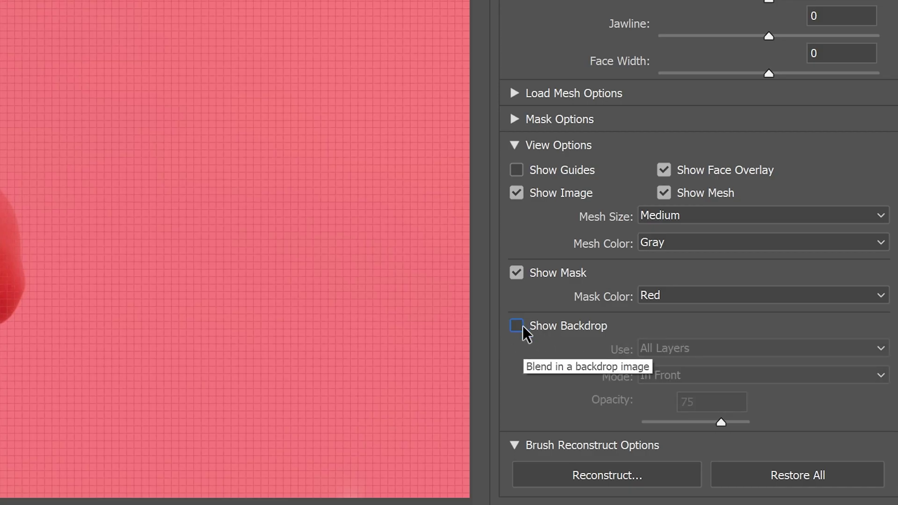
left_click(523, 326)
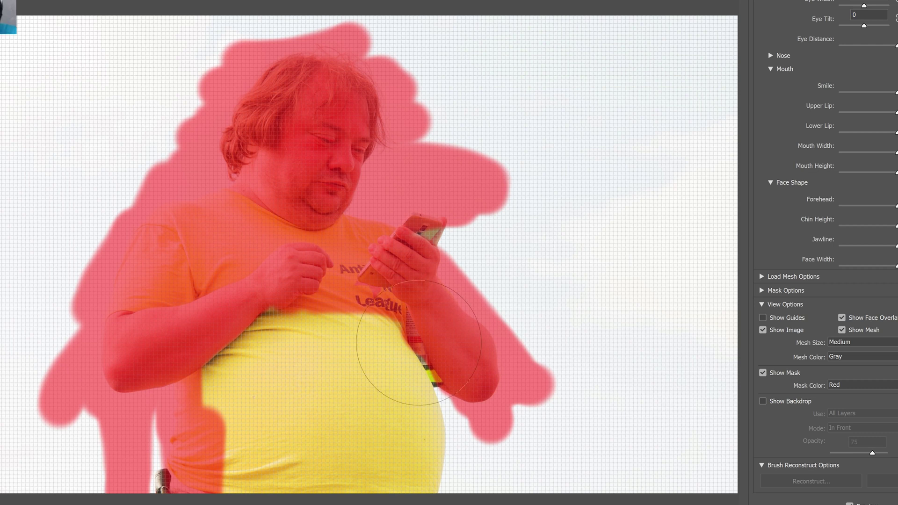
- Zoom in on the chest and warp the shirt edge above the belly inward, then fit the view
key("ctrl+equal")
key("ctrl+equal")
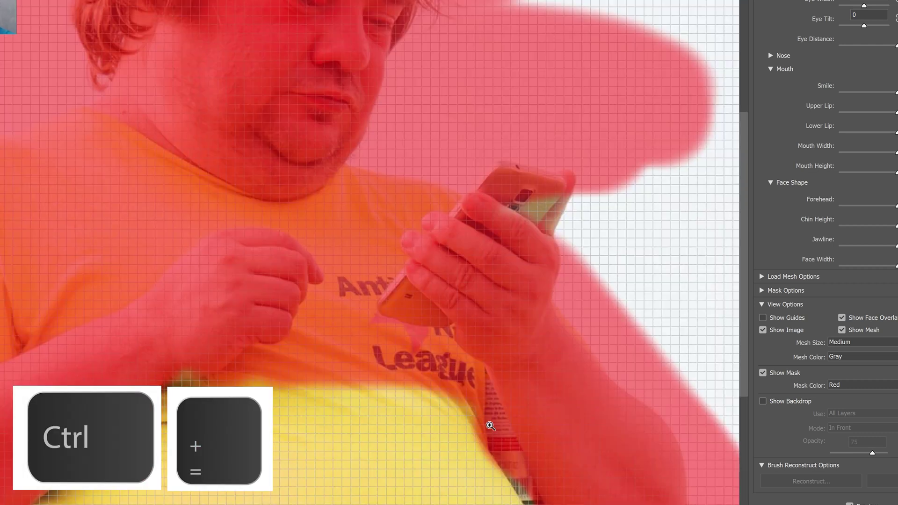
scroll(559, 463, "down", 3)
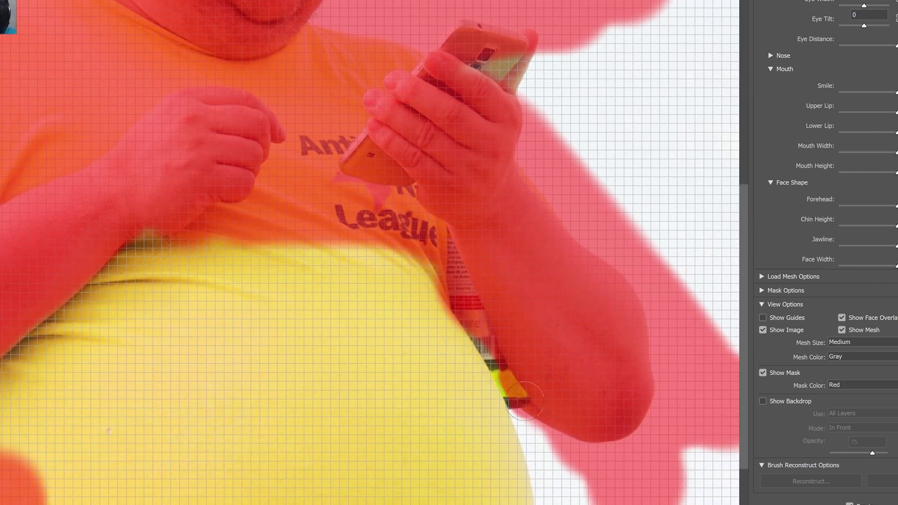
mouse_move(486, 338)
left_mouse_down()
mouse_move(426, 285)
mouse_move(249, 227)
left_mouse_up()
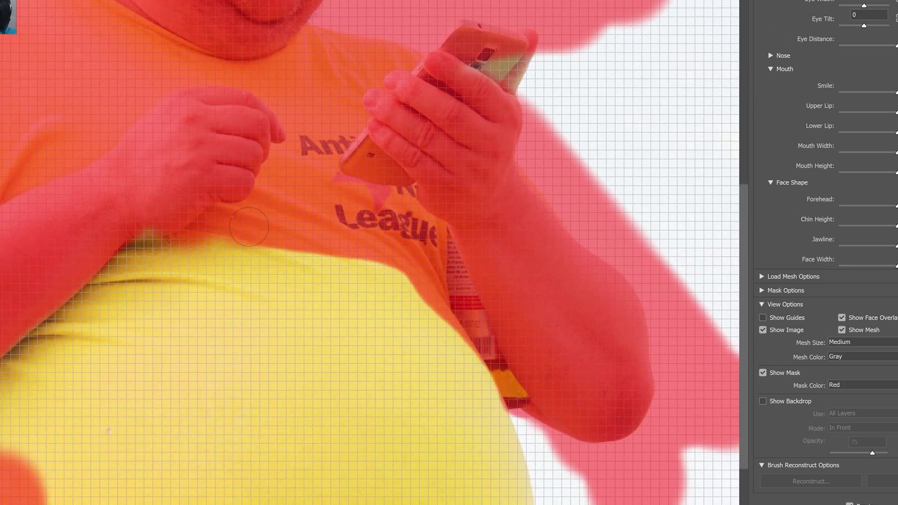
key("ctrl+0")
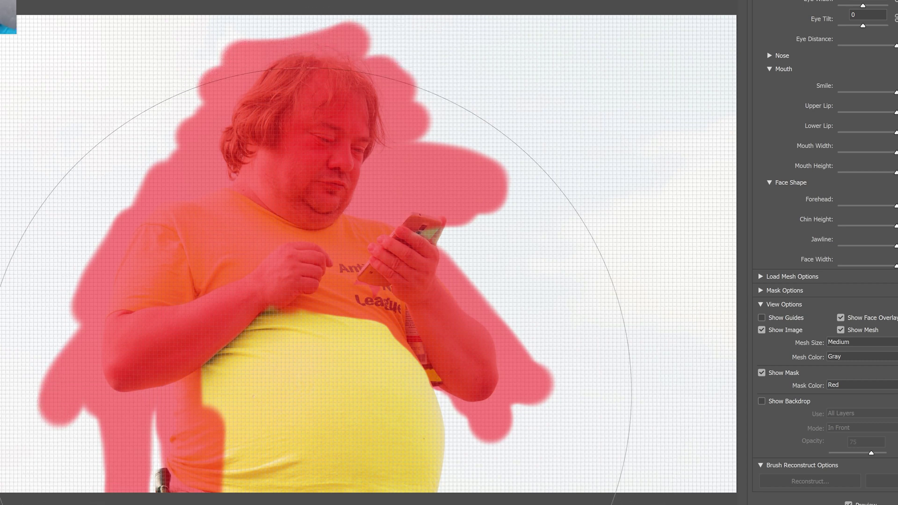
- Undo a trial belly warp, mask more of the belly's left and lower side, and pull its right edge in
left_click_drag(248, 421, 253, 410)
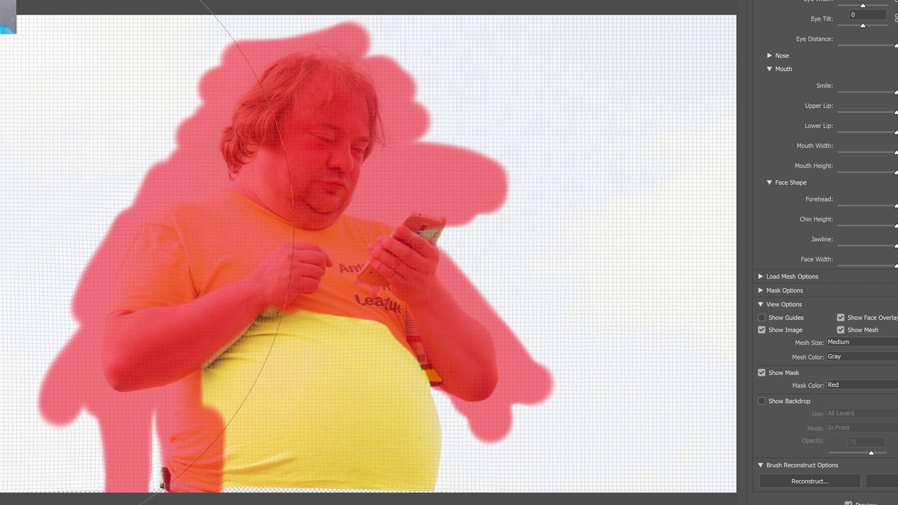
key("ctrl+z")
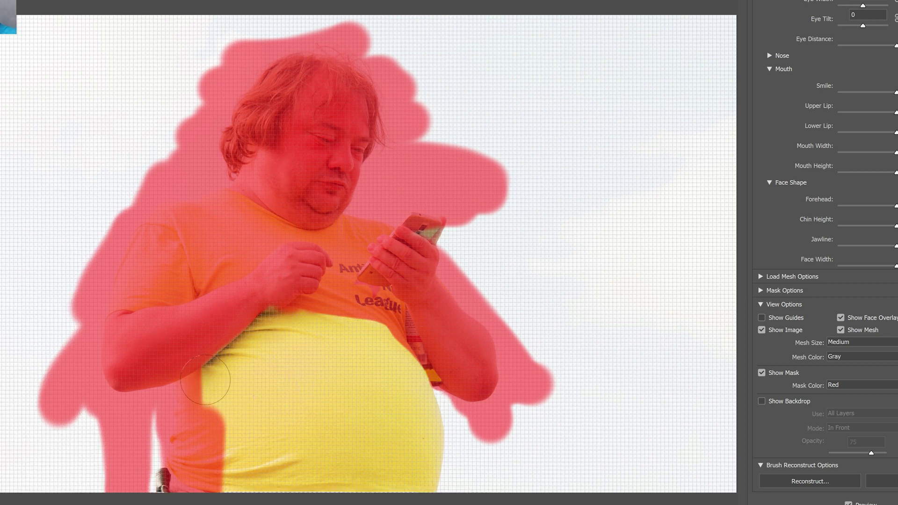
mouse_move(205, 379)
left_mouse_down()
mouse_move(282, 303)
mouse_move(190, 402)
mouse_move(328, 295)
mouse_move(363, 291)
mouse_move(306, 311)
mouse_move(225, 409)
mouse_move(213, 439)
mouse_move(236, 478)
mouse_move(274, 493)
mouse_move(275, 479)
mouse_move(295, 490)
left_mouse_up()
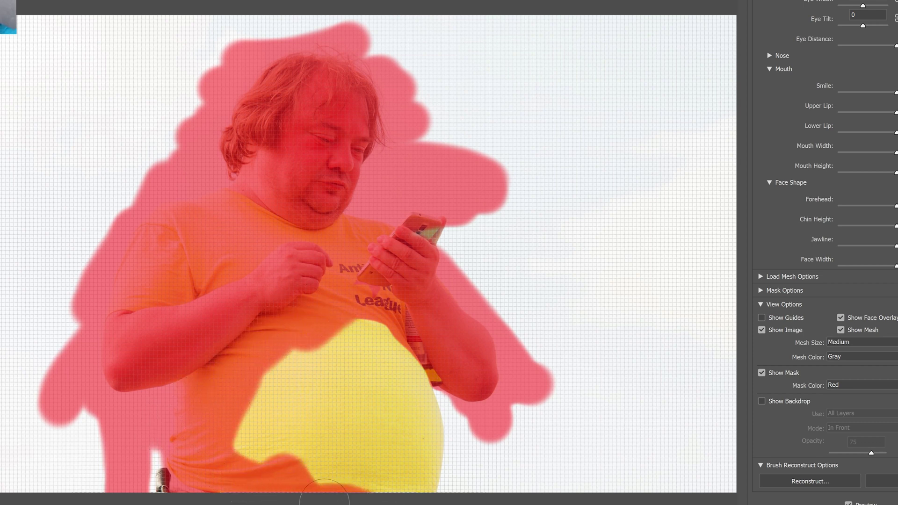
mouse_move(416, 503)
left_mouse_down()
mouse_move(341, 474)
mouse_move(150, 472)
mouse_move(70, 356)
left_mouse_up()
mouse_move(295, 399)
left_mouse_down()
mouse_move(340, 448)
mouse_move(324, 405)
left_mouse_up()
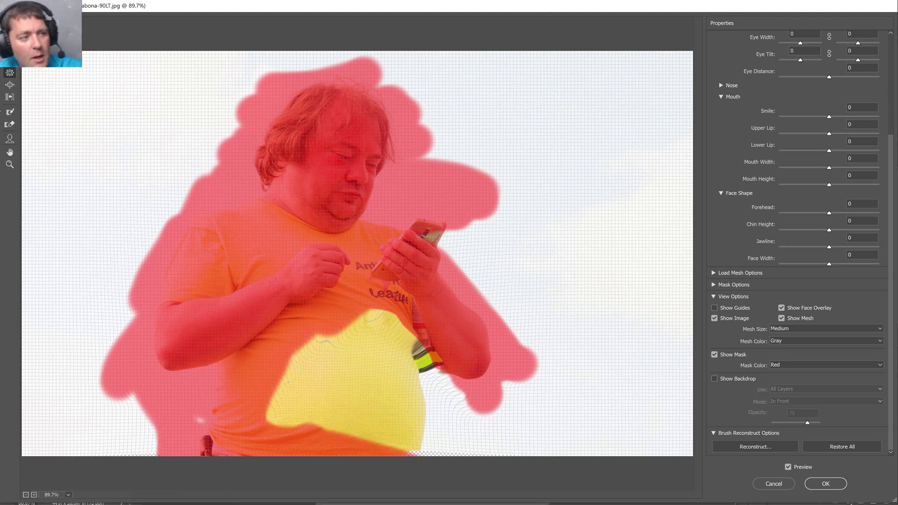
- Clear the freeze mask with a large Thaw Mask brush, working around the left sleeve and forearm
left_click(11, 126)
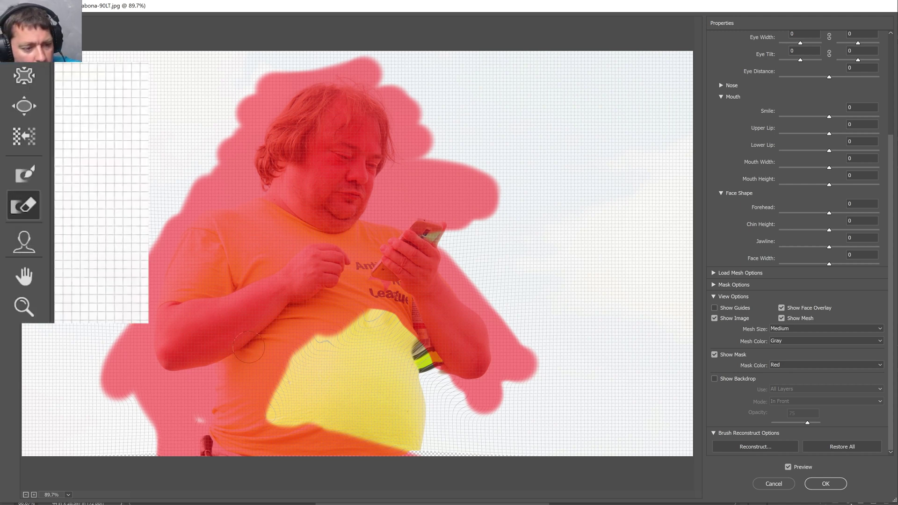
key("bracketright")
mouse_move(298, 361)
left_mouse_down()
mouse_move(220, 262)
mouse_move(262, 299)
mouse_move(482, 403)
mouse_move(377, 228)
mouse_move(678, 178)
left_mouse_up()
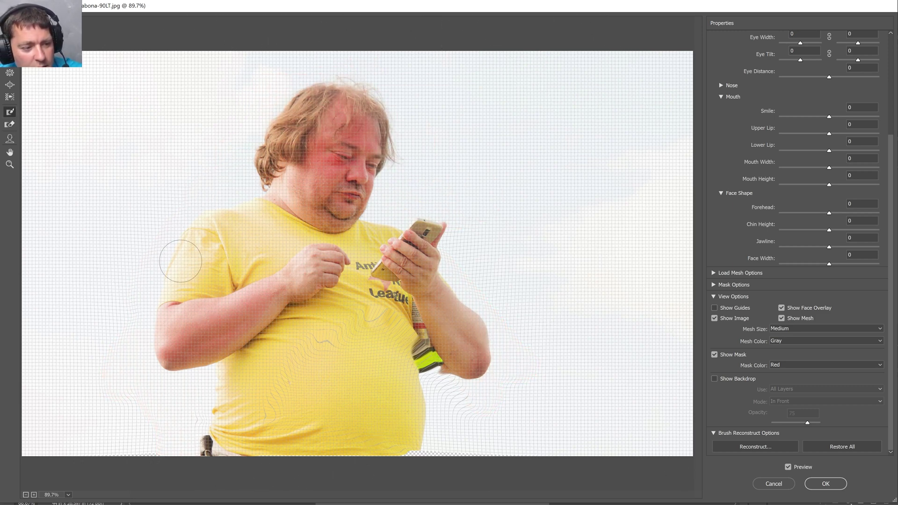
mouse_move(196, 292)
left_mouse_down()
mouse_move(214, 260)
mouse_move(244, 238)
mouse_move(279, 230)
left_mouse_up()
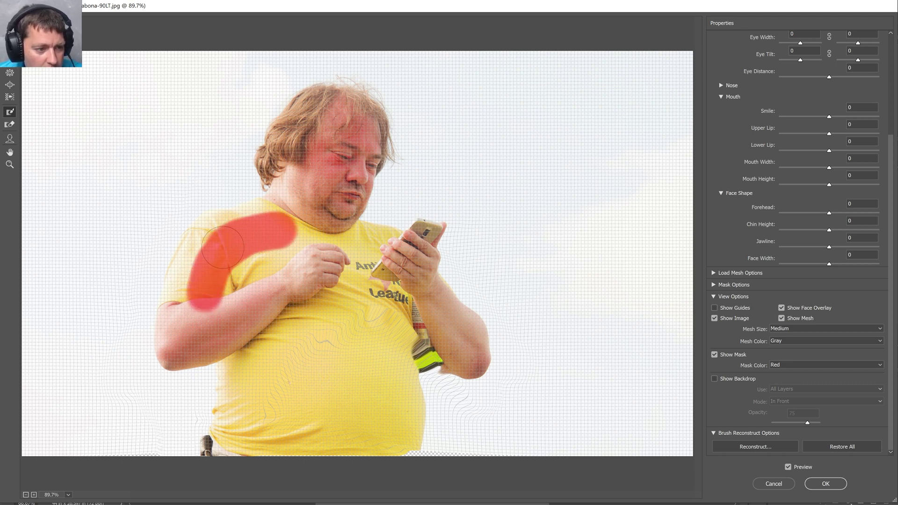
mouse_move(197, 286)
left_mouse_down()
mouse_move(184, 330)
mouse_move(206, 339)
mouse_move(243, 323)
mouse_move(340, 244)
mouse_move(224, 183)
mouse_move(374, 113)
mouse_move(332, 318)
mouse_move(457, 270)
mouse_move(161, 445)
mouse_move(547, 449)
mouse_move(100, 140)
mouse_move(173, 47)
mouse_move(401, 114)
mouse_move(608, 150)
mouse_move(690, 9)
mouse_move(237, 465)
left_mouse_up()
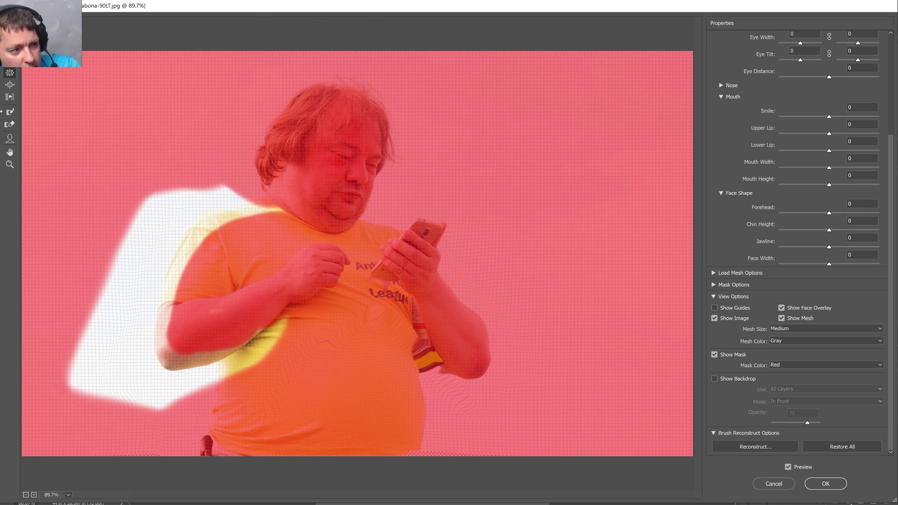
- Freeze the armpit and belly's left edge, push the left arm inward, and apply the Liquify
left_click(10, 111)
mouse_move(247, 388)
left_mouse_down()
mouse_move(288, 334)
mouse_move(237, 386)
left_mouse_up()
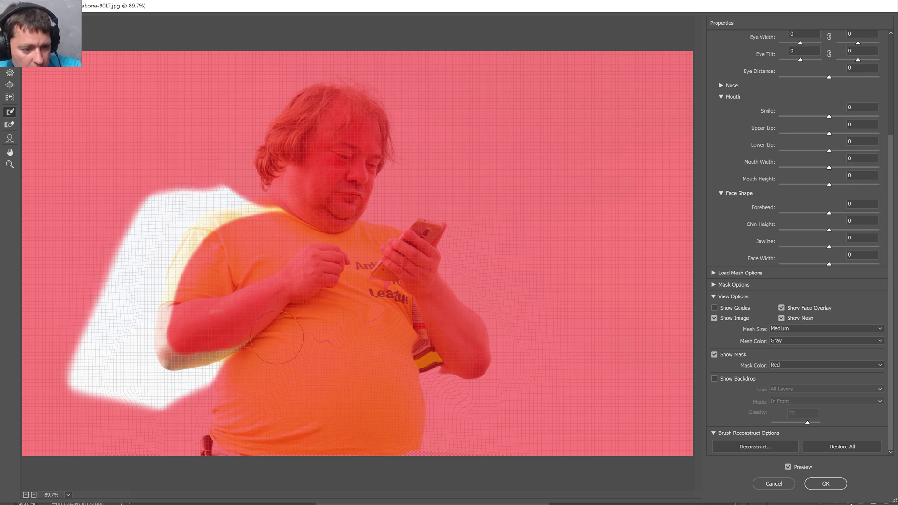
mouse_move(250, 379)
left_mouse_down()
mouse_move(224, 381)
mouse_move(190, 436)
left_mouse_up()
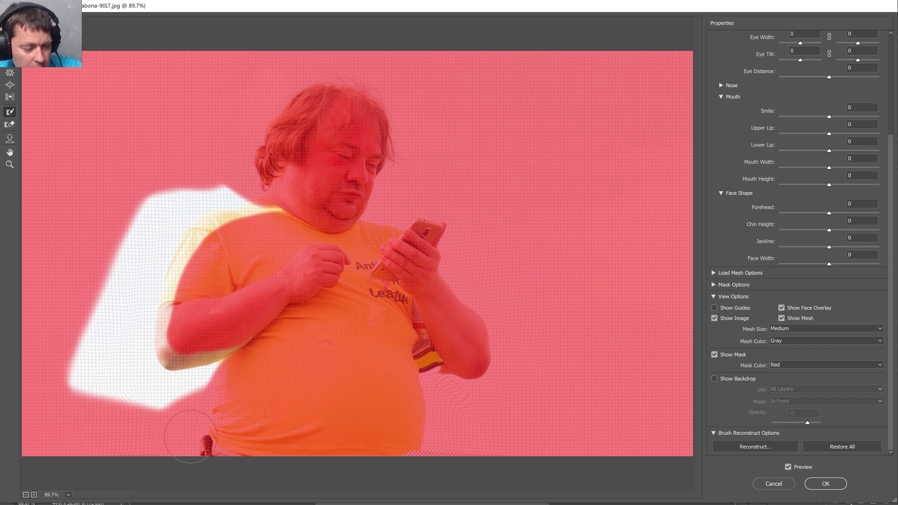
left_click(9, 72)
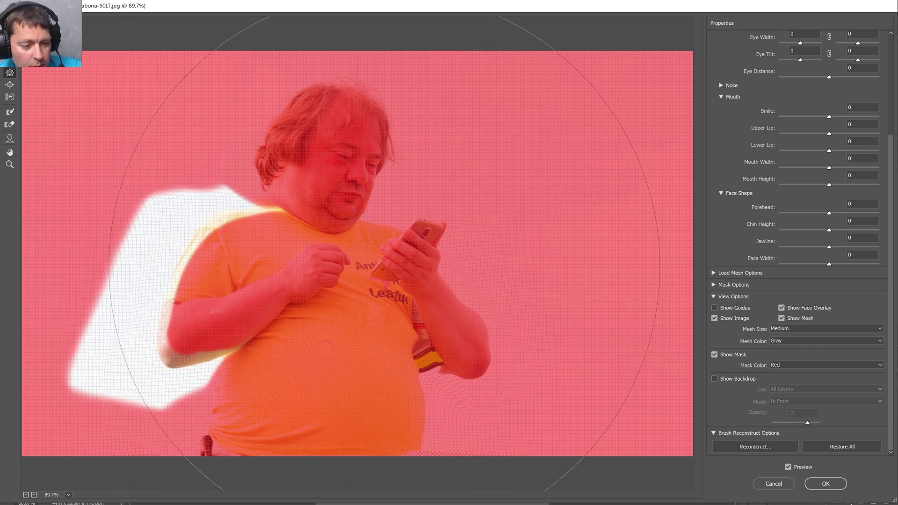
left_click_drag(376, 254, 335, 254)
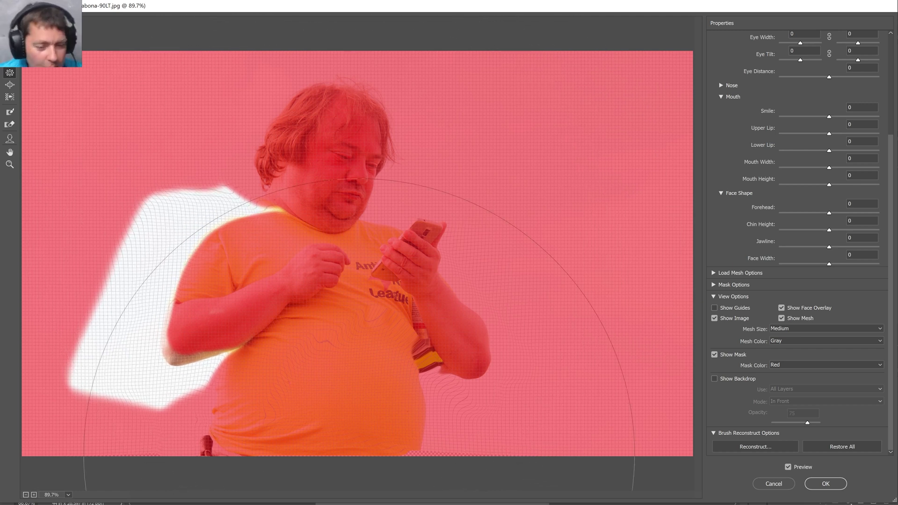
left_click(825, 485)
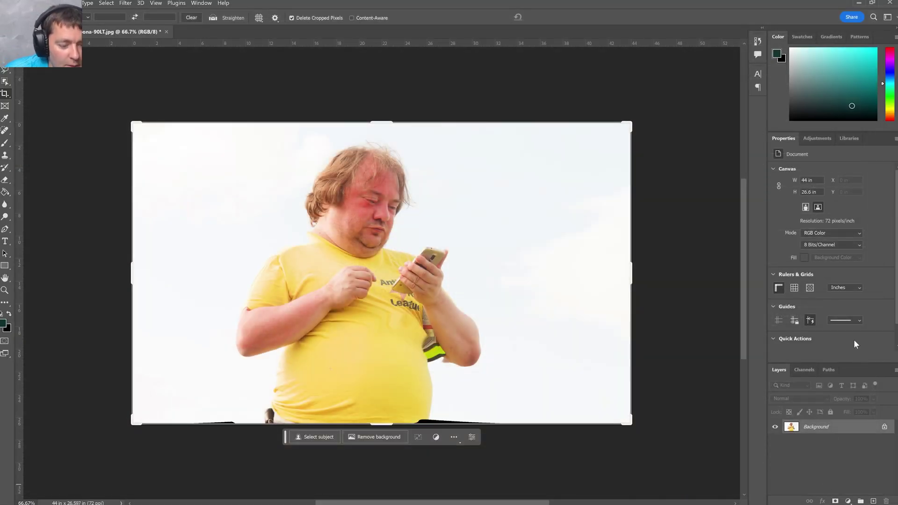
- Undo the Liquify, then flip between the Open and Liquify history states, ending on Open
key("ctrl+z")
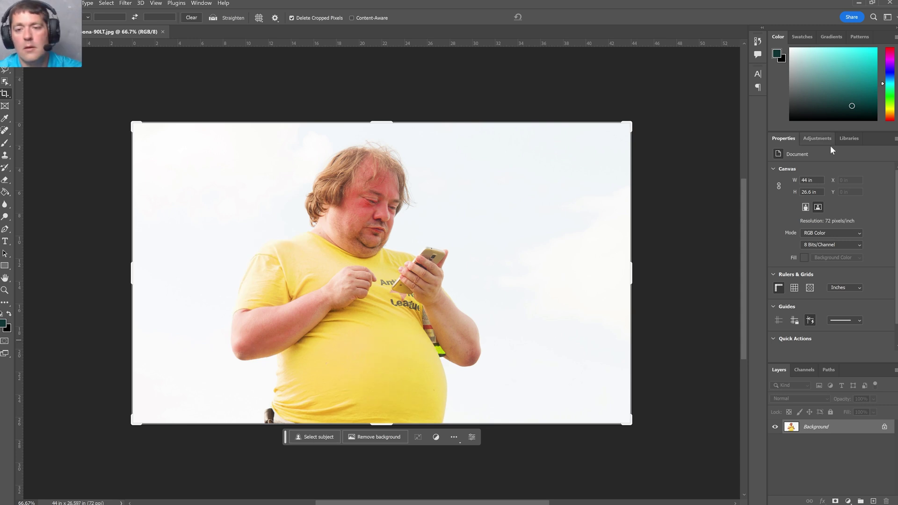
left_click(758, 42)
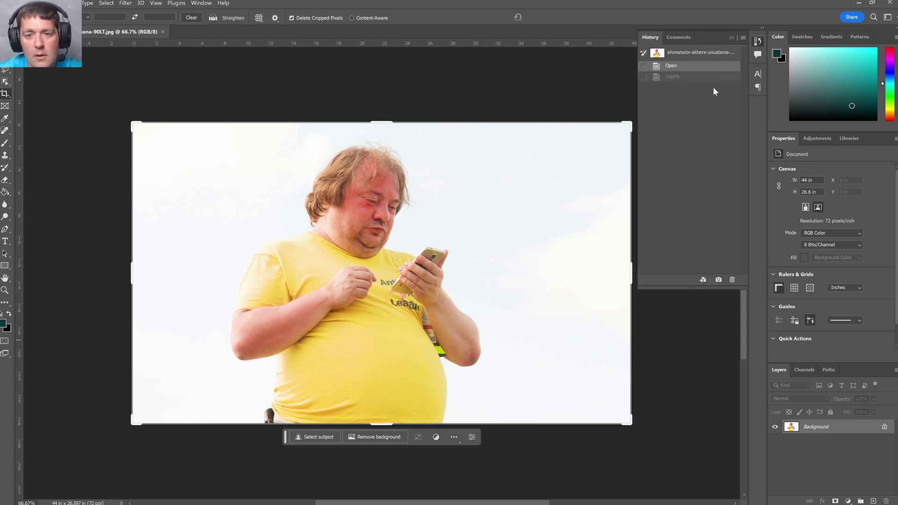
left_click(685, 77)
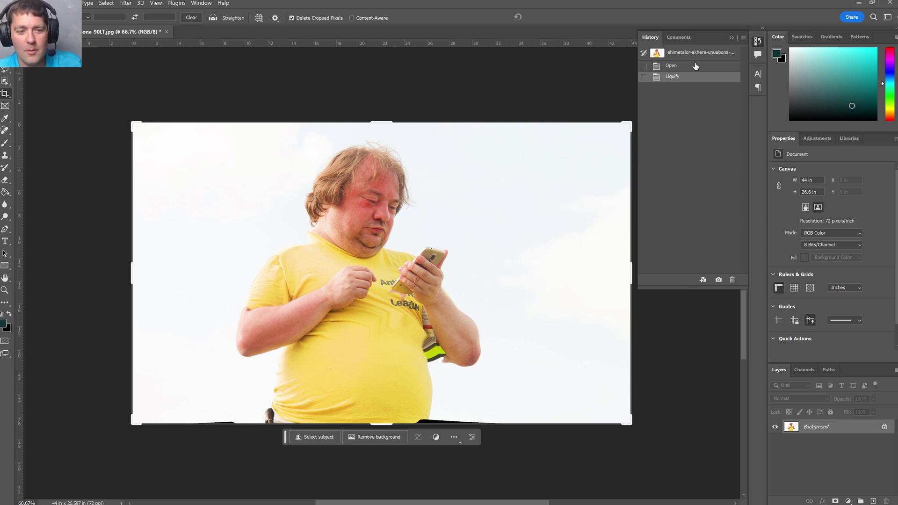
left_click(696, 66)
left_click(693, 77)
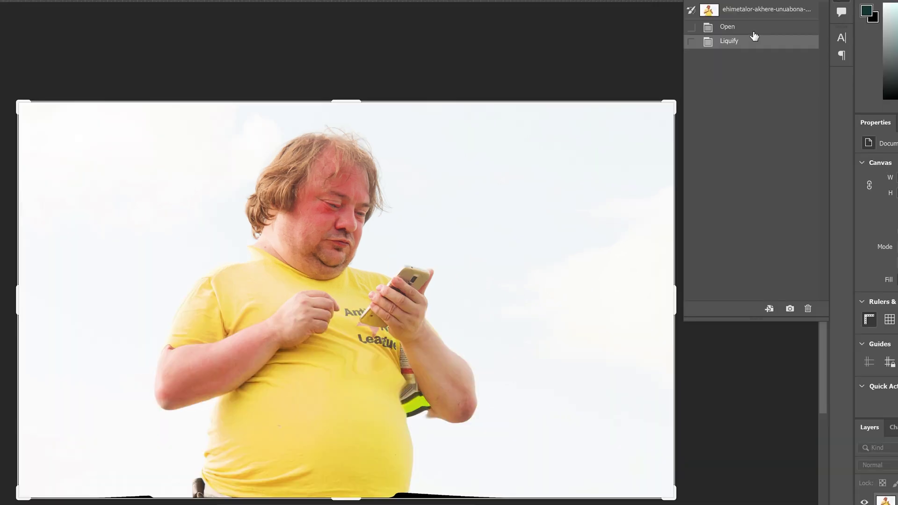
left_click(691, 66)
left_click(690, 78)
left_click(738, 29)
left_click(738, 42)
left_click(739, 30)
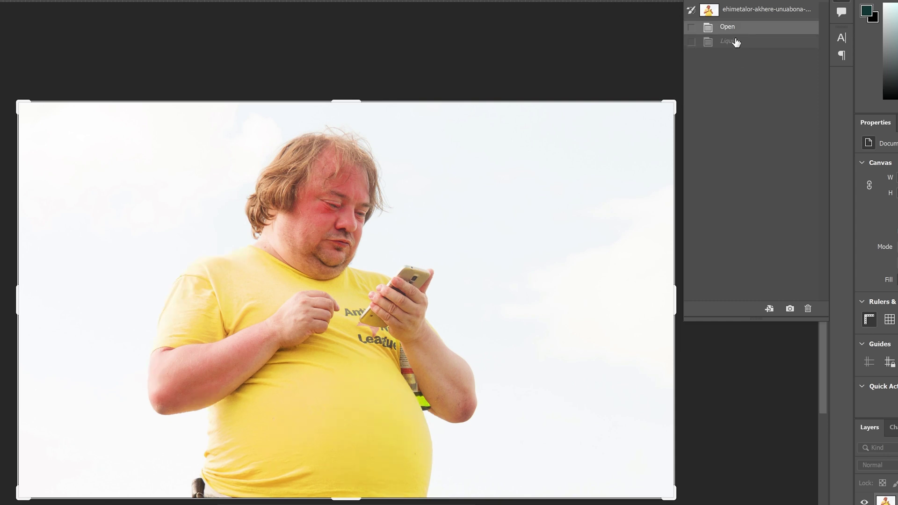